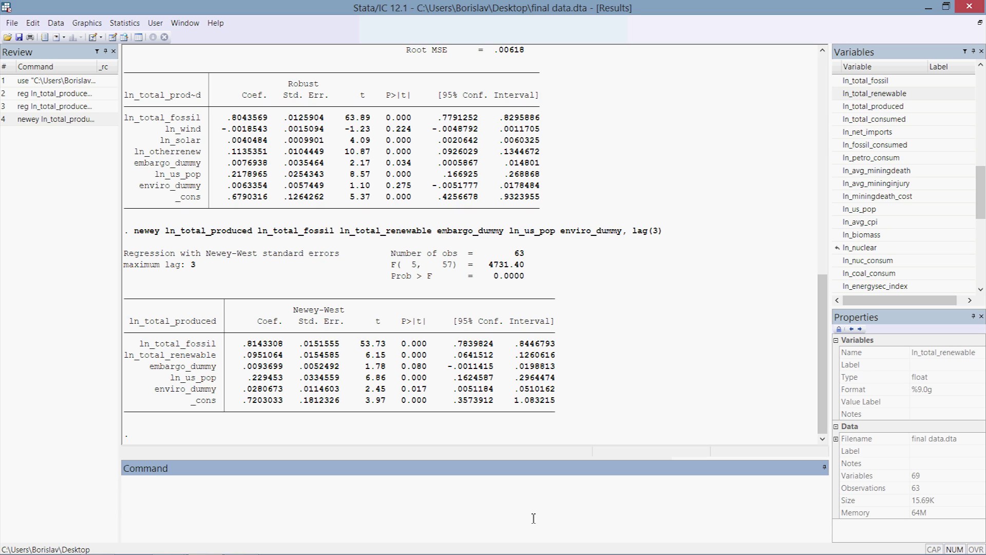
# - Install outreg2 with ssc install and recall the earlier reg ln_total_produced regression command
pyautogui.write('ssc install')
pyautogui.write('outreg2')
pyautogui.press('Return')
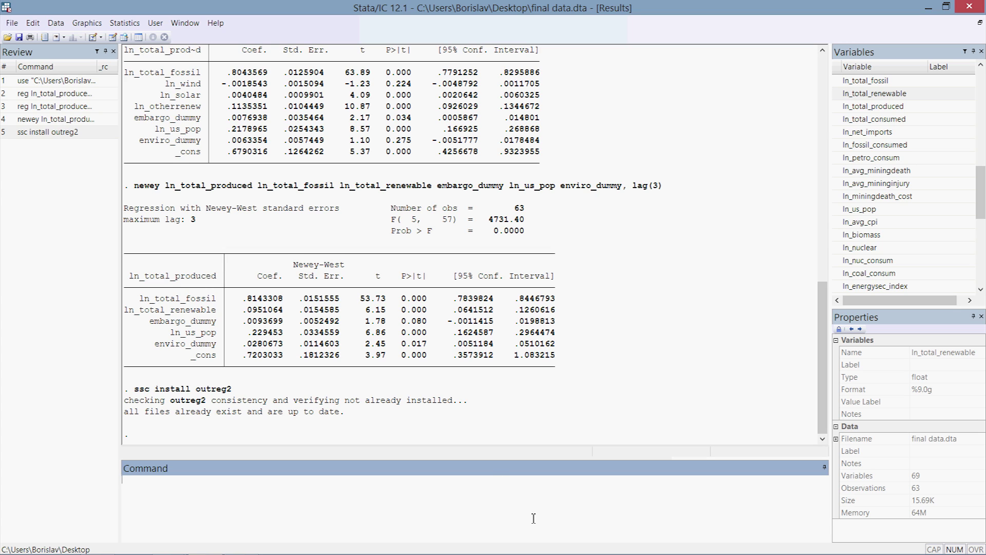
pyautogui.write('reg ln_total_produced ln_total_fossil ln_wind ln_solar ln_otherrenew embargo_dummy ln_us_pop enviro_dummy')
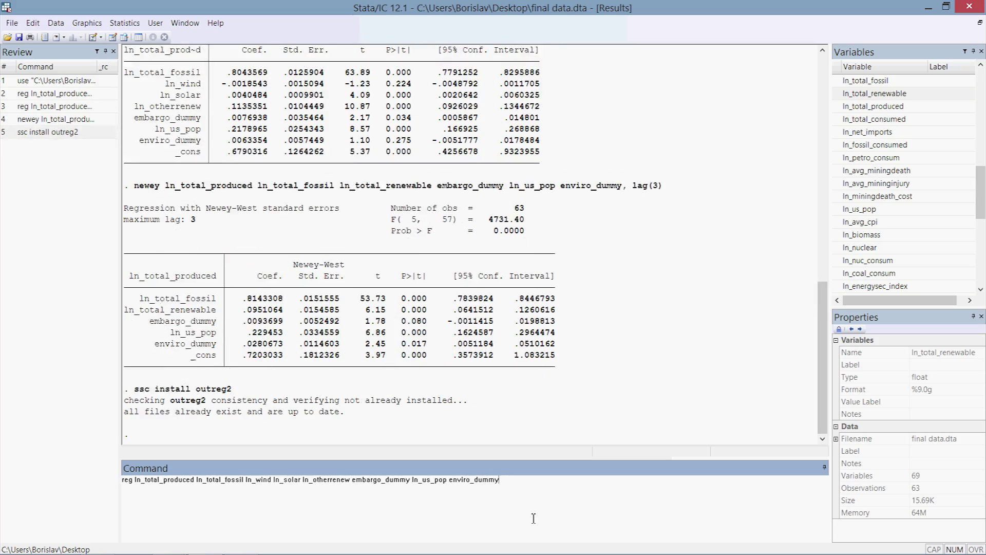
# - Rerun the plain OLS regression of ln_total_produced and store its estimates as model1
pyautogui.press('Return')
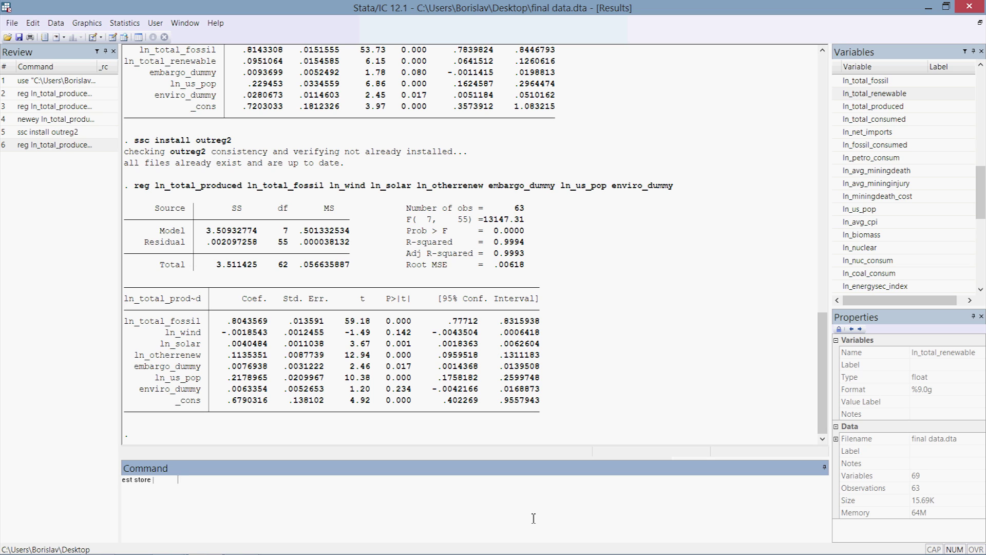
pyautogui.write('model1')
pyautogui.press('Return')
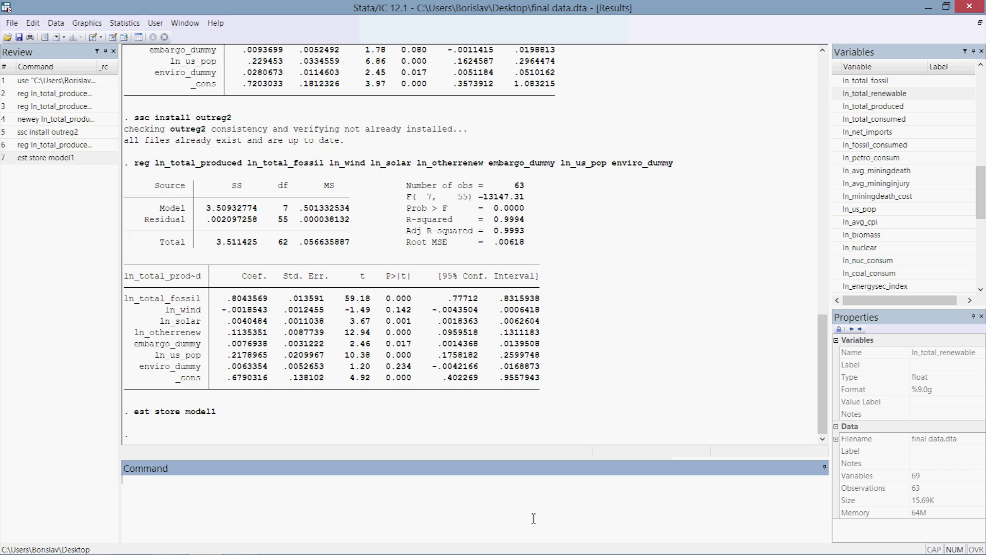
pyautogui.press('pageup')
pyautogui.press('Escape')
# - Run the regression with the robust option and store its estimates as model2
pyautogui.hotkey('ctrl', 'v')
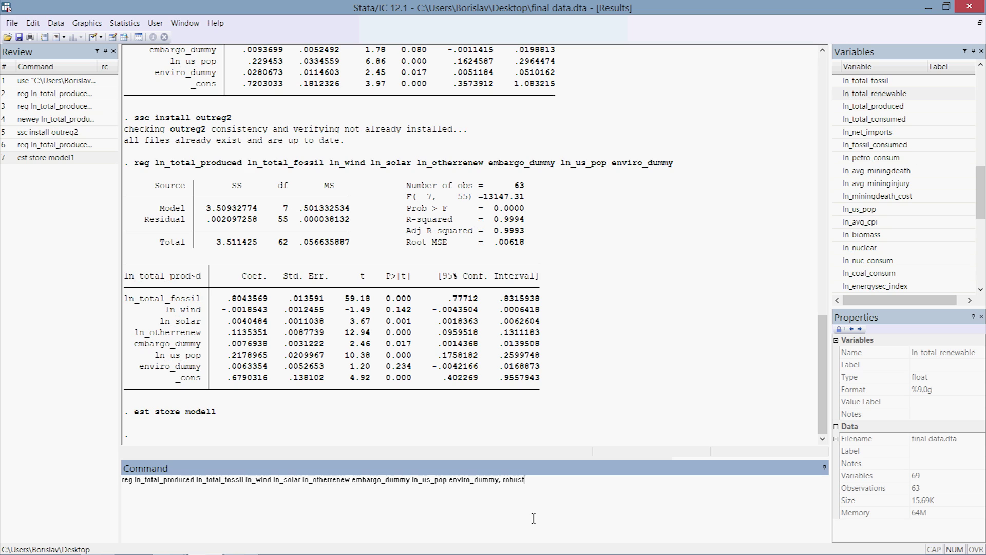
pyautogui.press('Left')
pyautogui.press('Left')
pyautogui.press('Left')
pyautogui.press('Left')
pyautogui.press('Left')
pyautogui.press('Left')
pyautogui.press('Left')
pyautogui.press('Return')
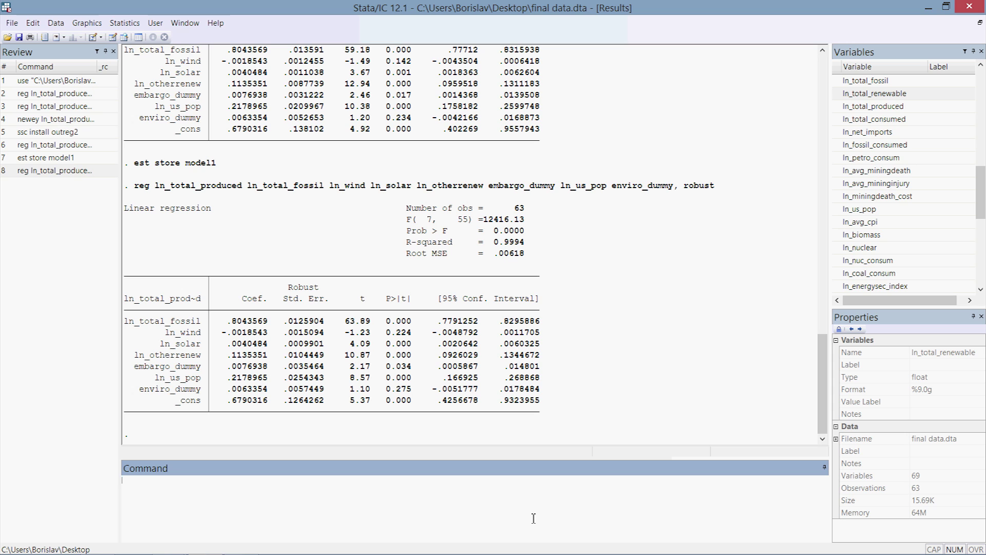
pyautogui.write('est store model2')
pyautogui.press('Return')
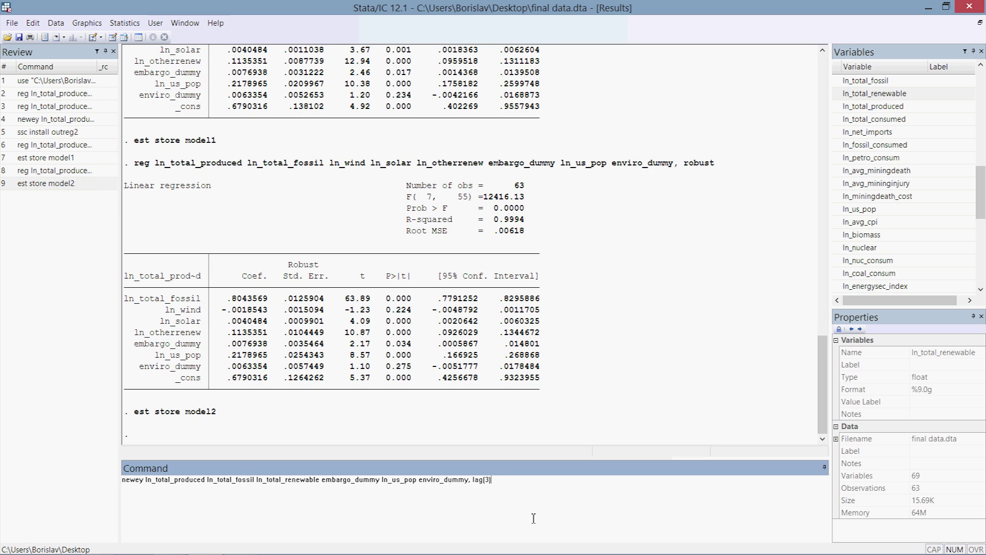
pyautogui.press('BackSpace')
# - Run the Newey-West regression of ln_total_produced with lag(3)
pyautogui.press('Return')
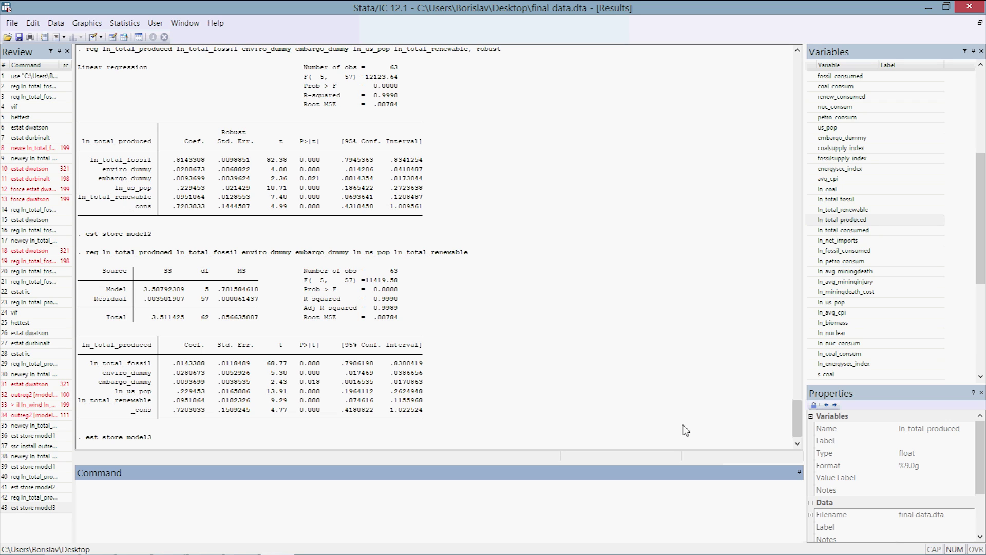
# - Type outreg2 exporting model1–model3 to table2j with word replace dec(5) label symbol(***,**,*) alpha options
pyautogui.write('outreg2 [model1 mode')
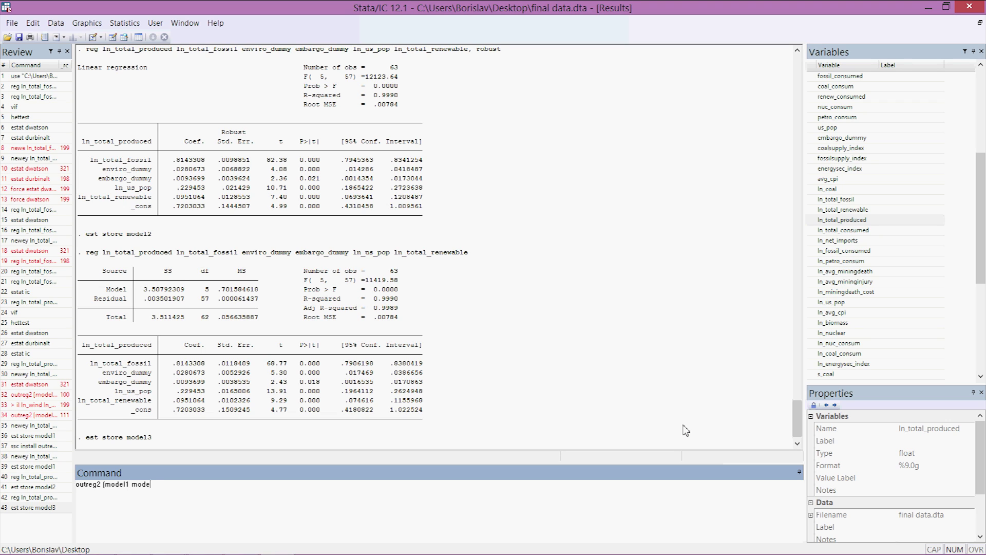
pyautogui.write('l2 model3]')
pyautogui.press('BackSpace')
pyautogui.write(']')
pyautogui.hotkey('ctrl', 'Left')
pyautogui.hotkey('ctrl', 'Left')
pyautogui.hotkey('ctrl', 'Left')
pyautogui.hotkey('ctrl', 'Left')
pyautogui.hotkey('ctrl', 'Left')
pyautogui.press('Delete')
pyautogui.write('[')
pyautogui.write(' using table2j')
pyautogui.write(', word replace d')
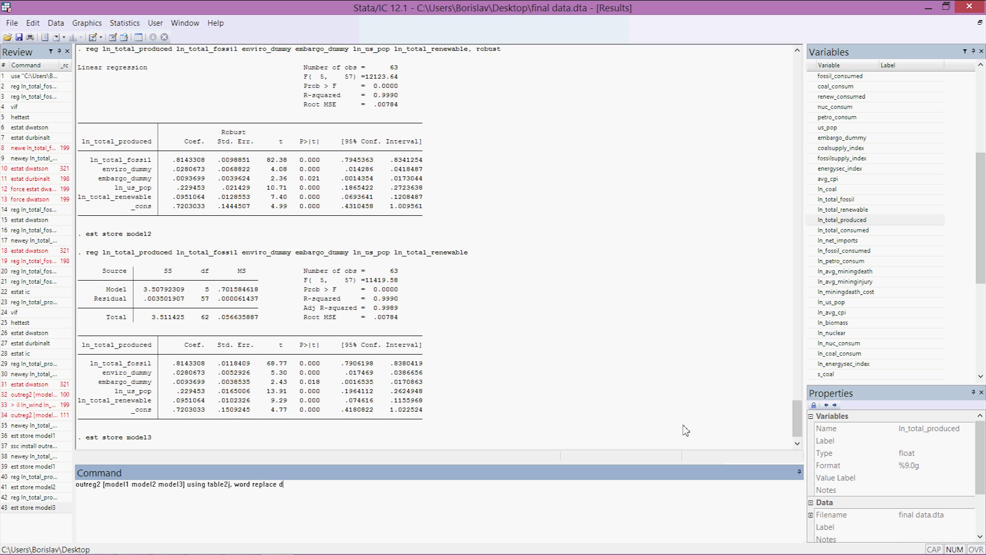
pyautogui.write('ec(5) label symbol(***,**,*) alpha(0.01')
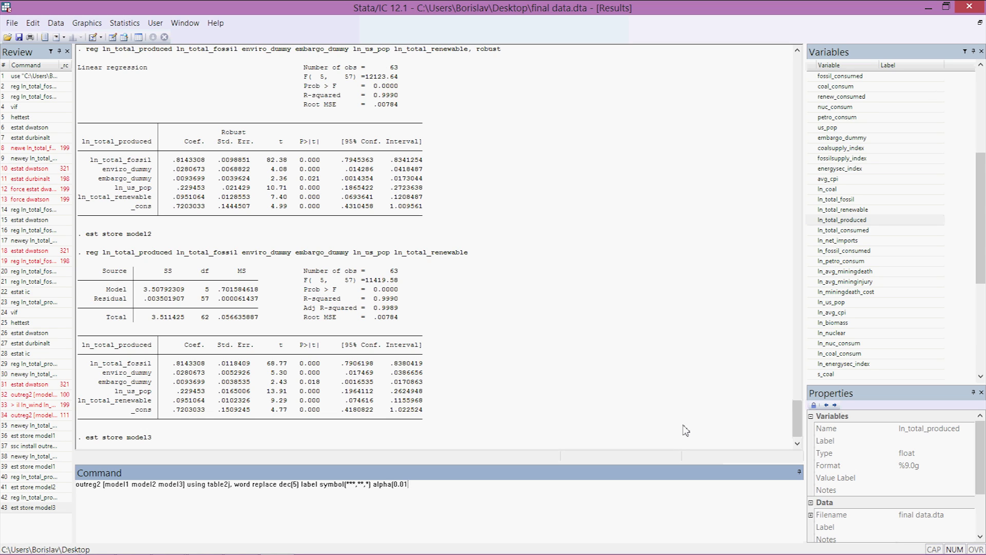
pyautogui.write(', 0.0')
pyautogui.write('5, 0.1')
# - Append keep(ln_total_produced enviro_dummy ln_total_fossil ln_total_renewable ln_us_pop) to the outreg2 command
pyautogui.write('keep (ln_total')
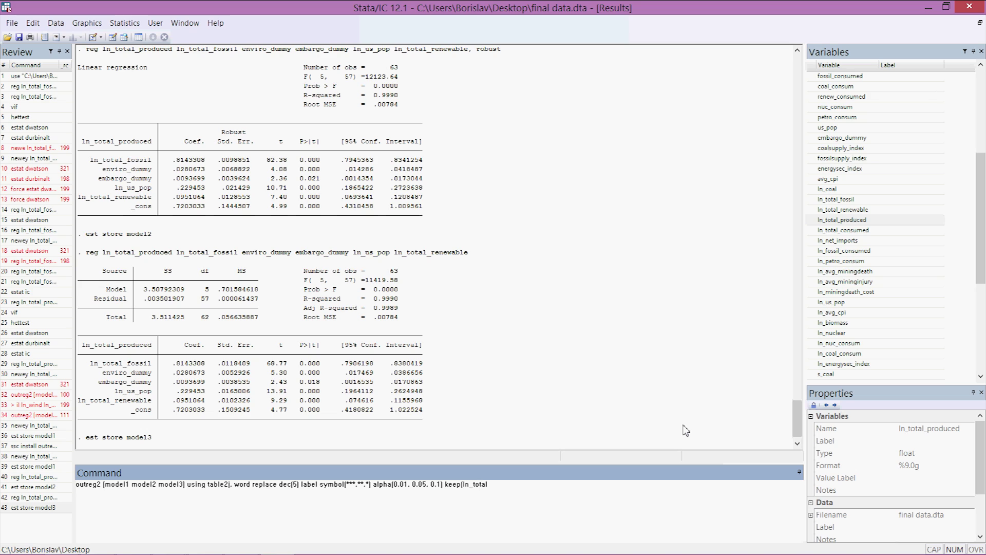
pyautogui.write('_pr')
pyautogui.press('Tab')
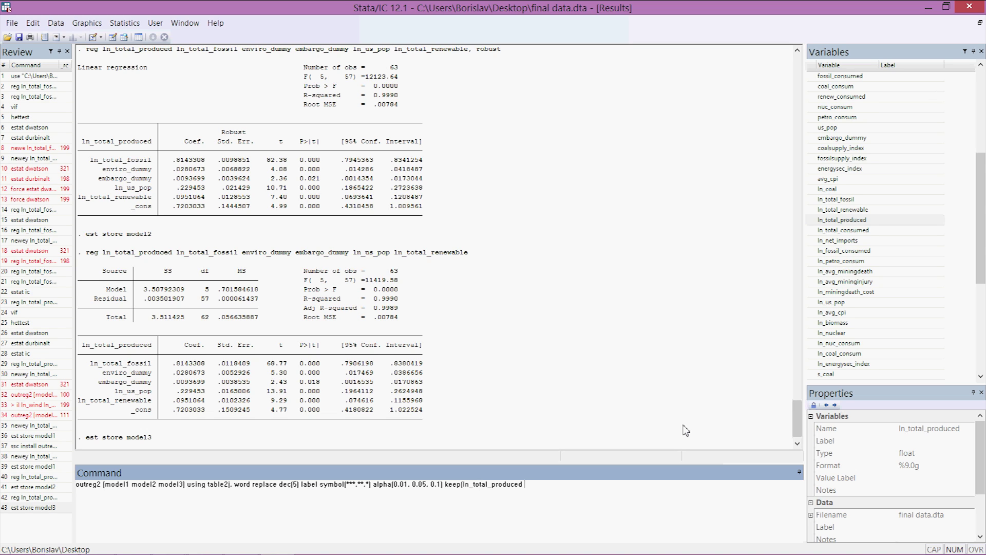
pyautogui.write('enviro_dummy ln_total_fossil ln_')
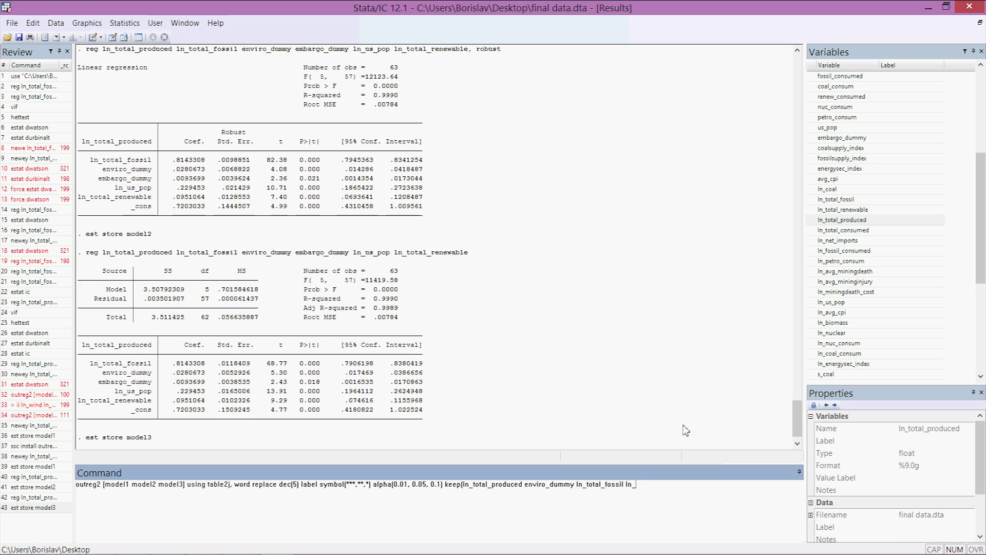
pyautogui.write('total_renewable')
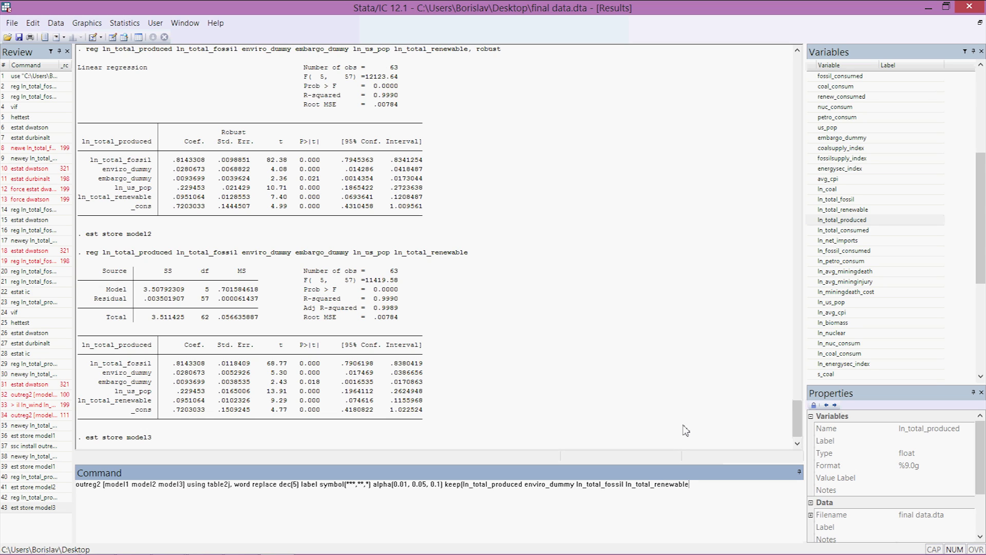
pyautogui.write(' ln_us_popu')
pyautogui.press('BackSpace')
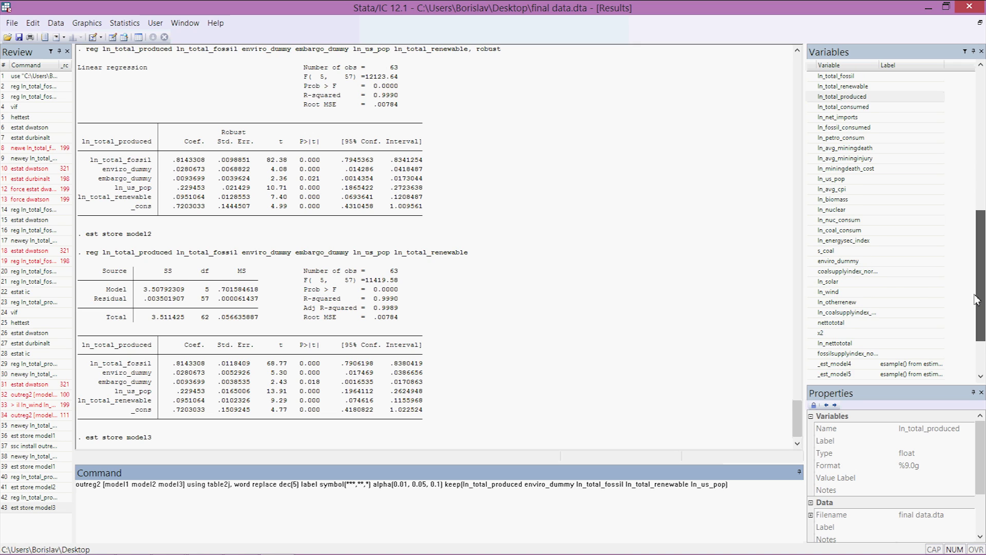
pyautogui.moveTo(977, 301); pyautogui.dragTo(976, 149)
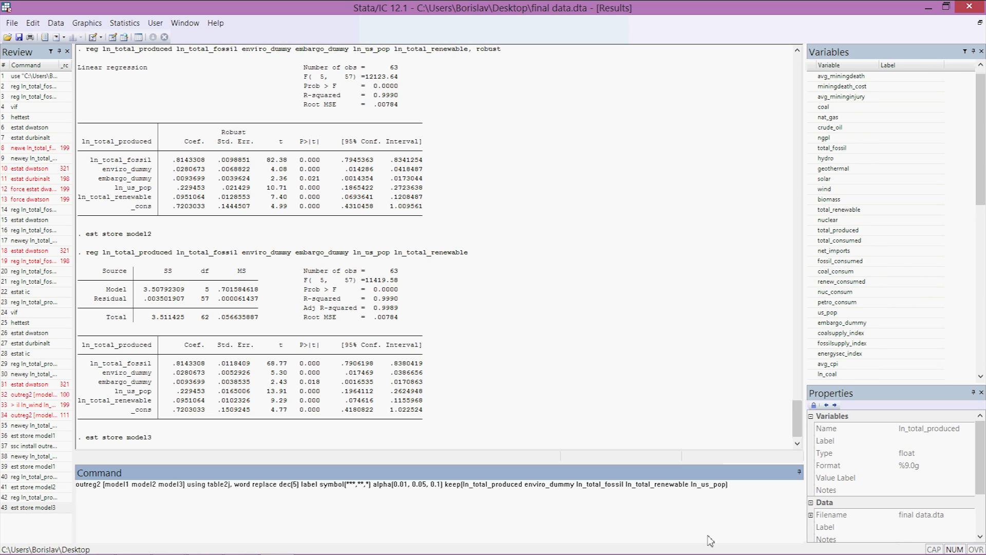
# - Run the outreg2 command to export the three models to table2j in Word
pyautogui.click(746, 491)
pyautogui.press('Return')
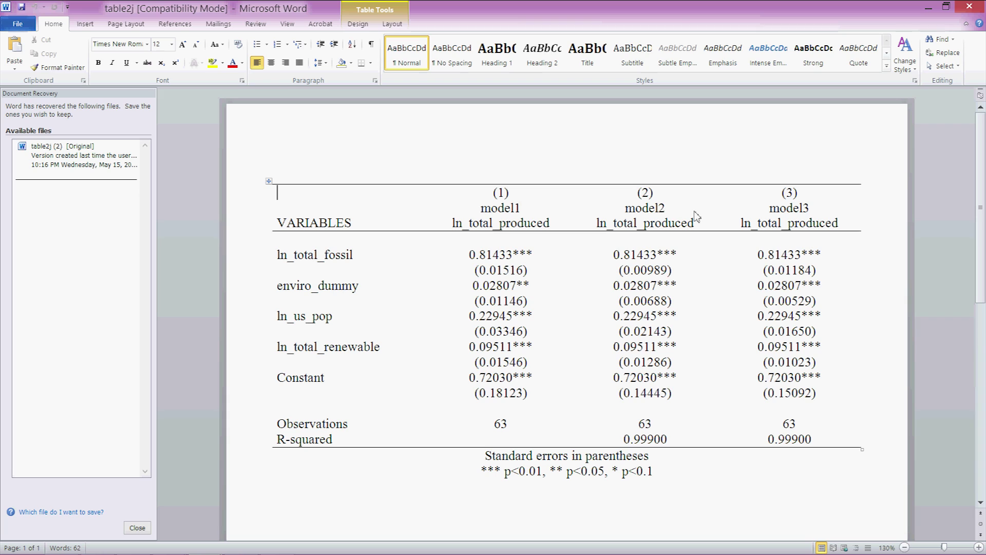
# - Select the model1 column header in the table2j table
pyautogui.doubleClick(486, 213)
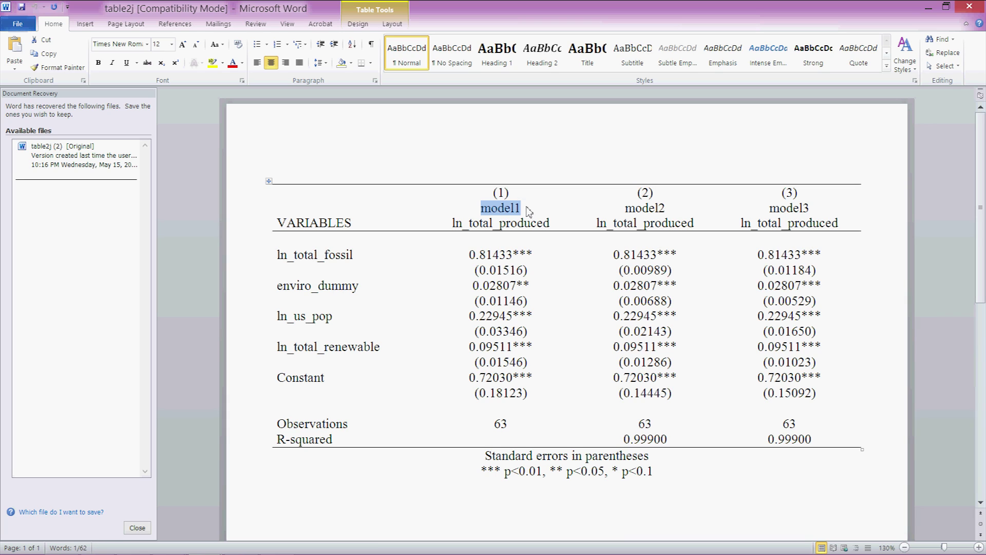
# - Rename the three column headers to Newey West, Robust OLS and OLS
pyautogui.write('Newey e')
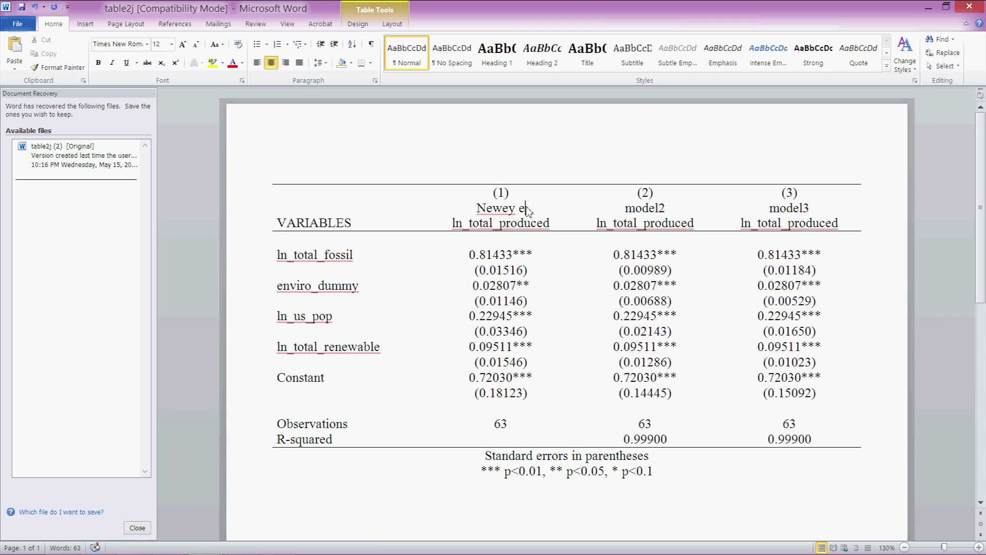
pyautogui.press('BackSpace')
pyautogui.write('West')
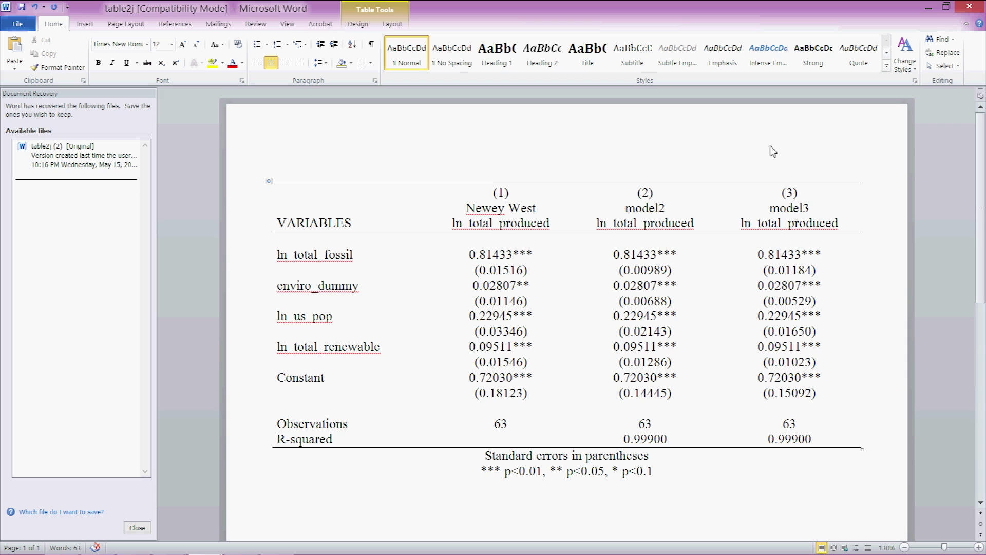
pyautogui.moveTo(626, 208); pyautogui.dragTo(666, 218)
pyautogui.write('R')
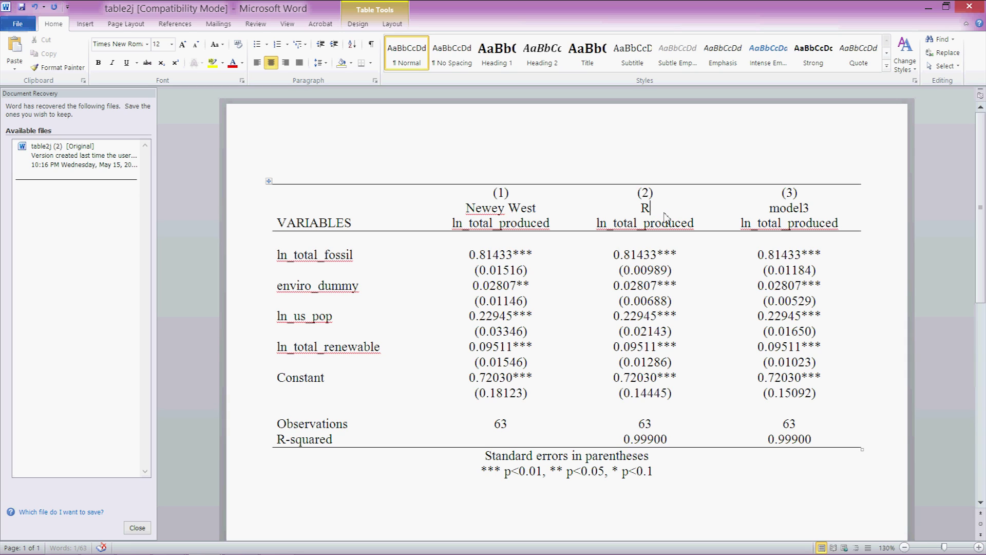
pyautogui.write('obust')
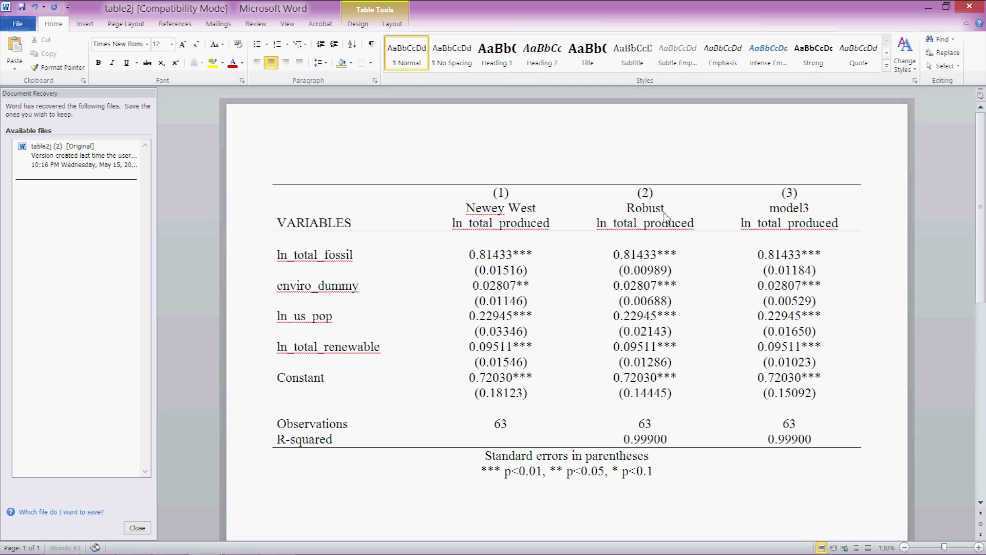
pyautogui.write(' OLS')
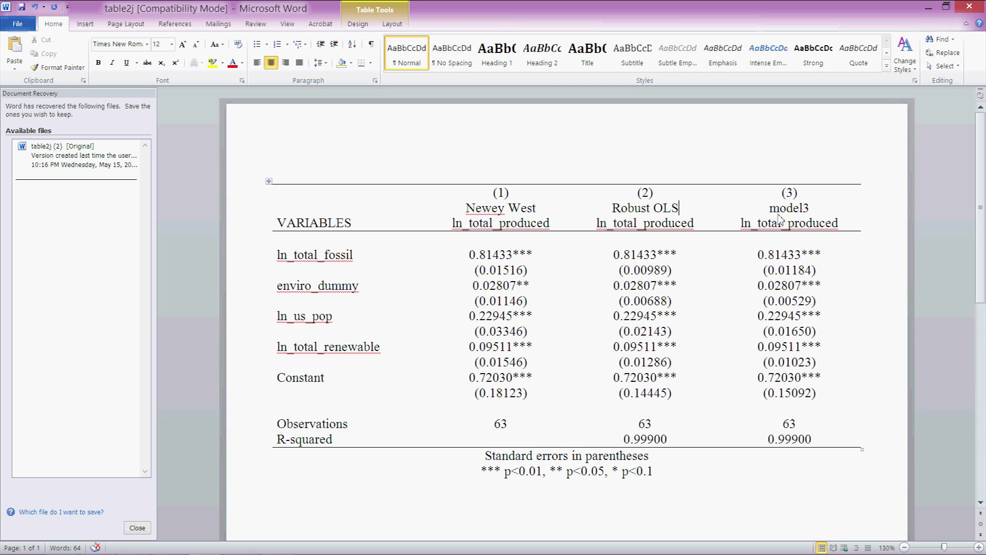
pyautogui.moveTo(769, 208); pyautogui.dragTo(810, 211)
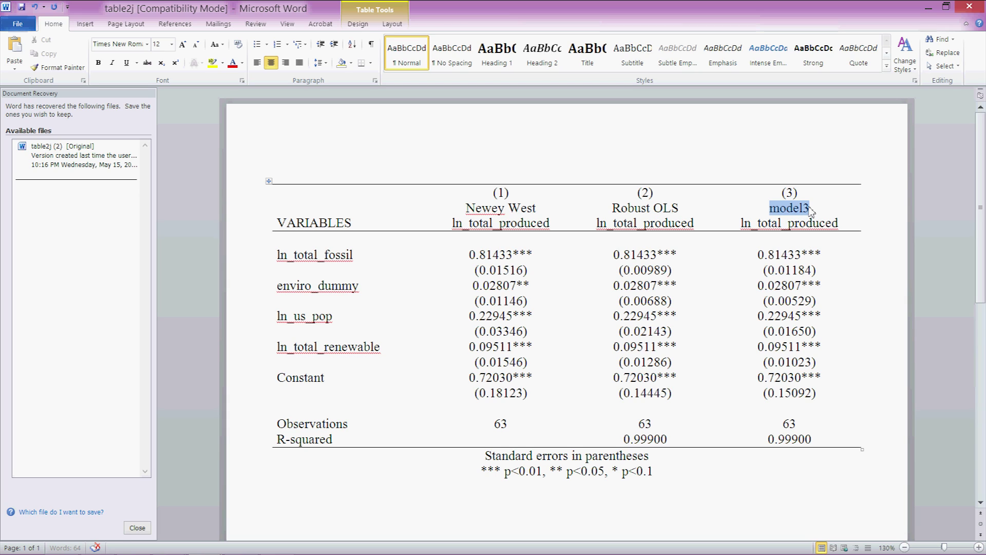
pyautogui.write('OLS')
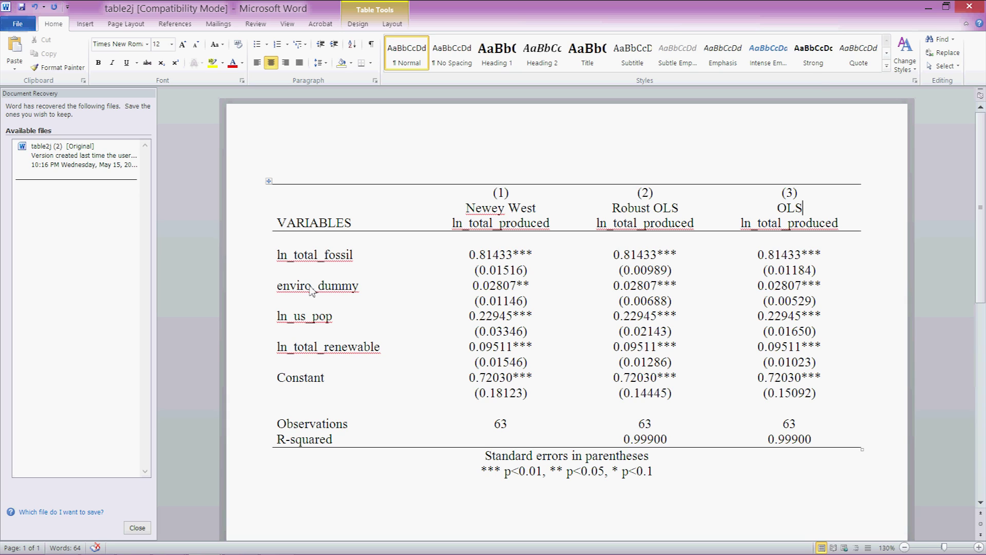
# - Add a superscript + after VARIABLES in the top-left header cell
pyautogui.doubleClick(306, 255)
pyautogui.tripleClick(307, 255)
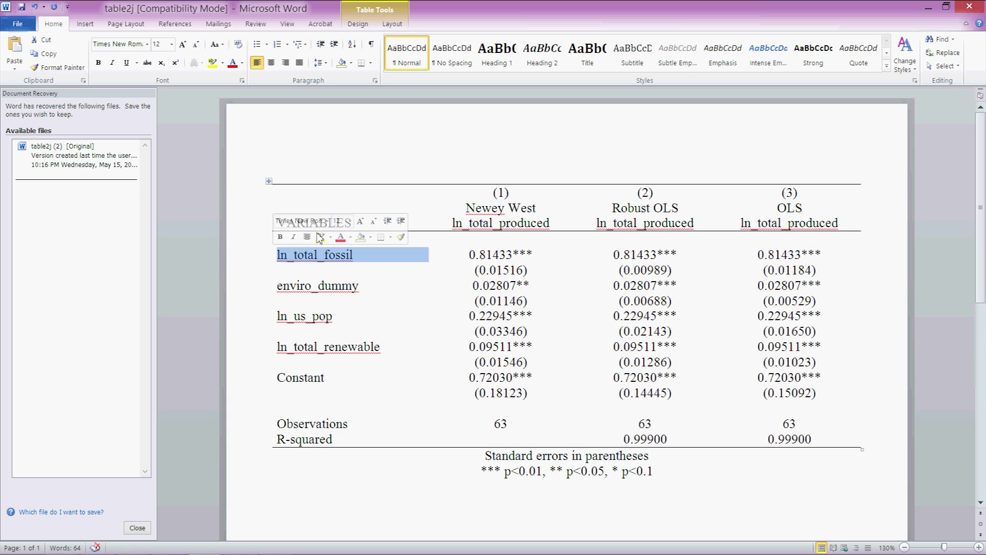
pyautogui.hotkey('ctrl', 'Home')
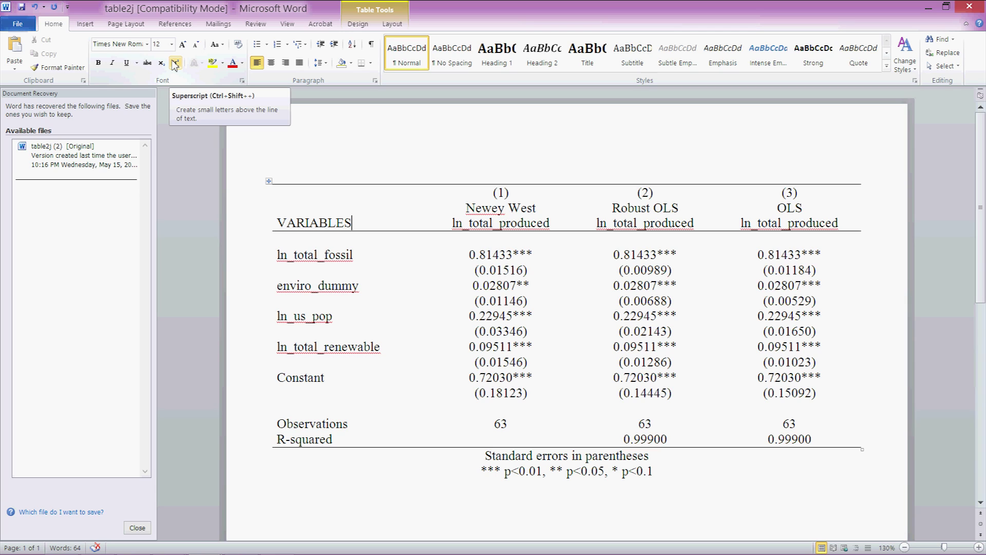
pyautogui.click(175, 63)
pyautogui.write('+')
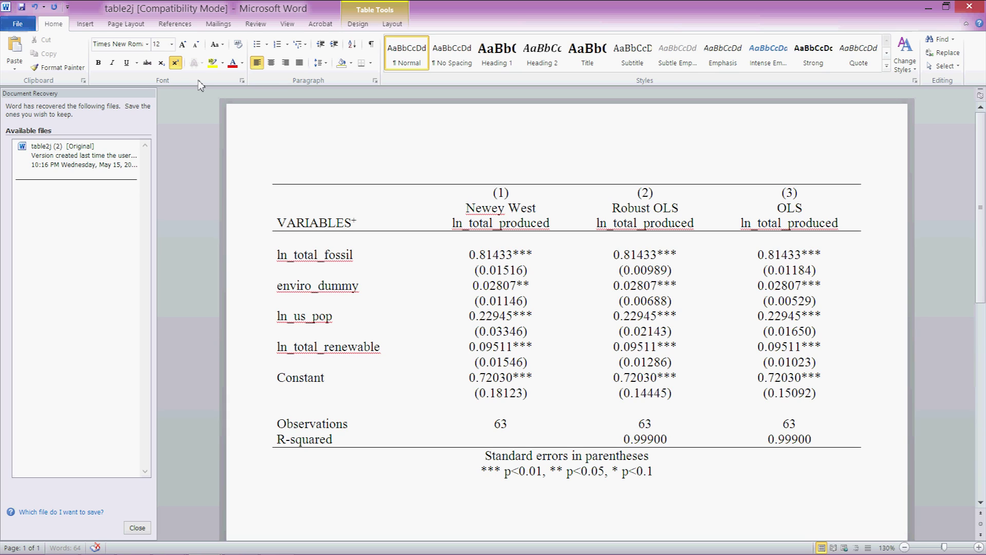
pyautogui.click(517, 502)
# - Add the note '+ All variable in logarithmic format' on a new line below the significance note
pyautogui.click(657, 474)
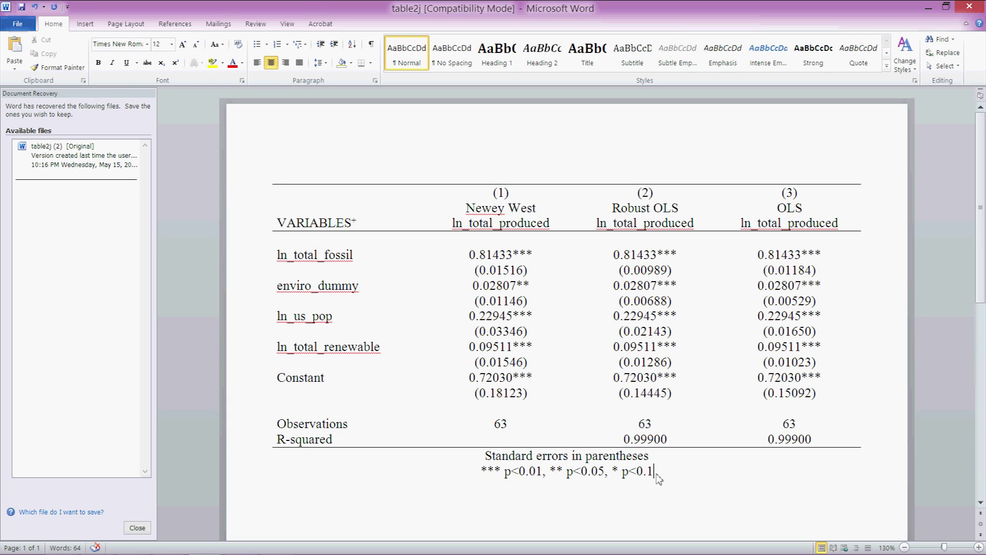
pyautogui.press('Return')
pyautogui.write('+ All vari')
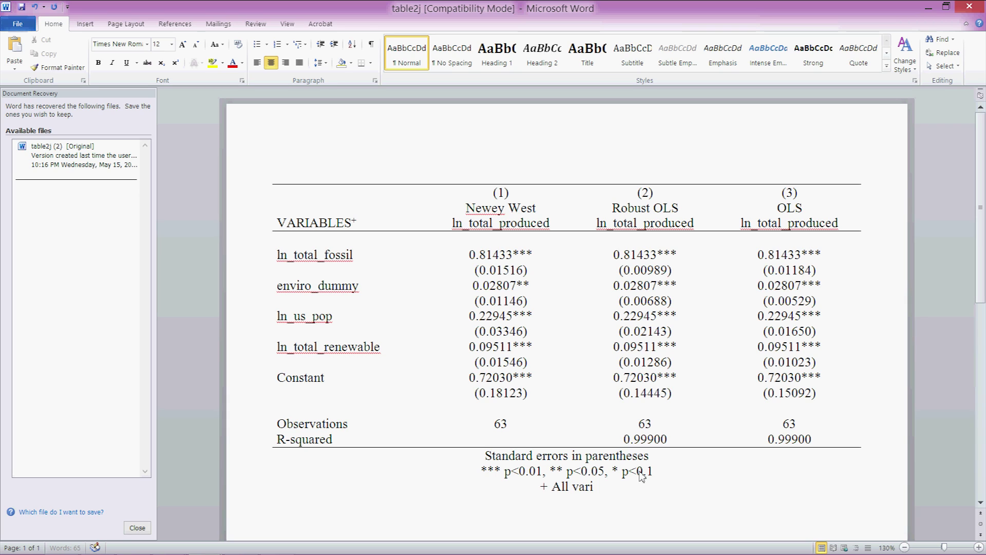
pyautogui.write('able in loga')
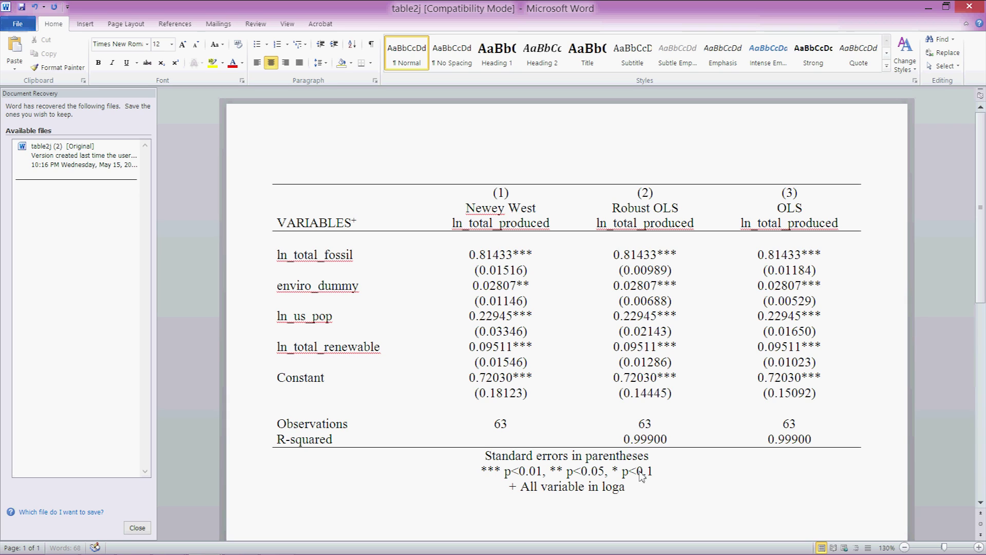
pyautogui.write('rithmic fo')
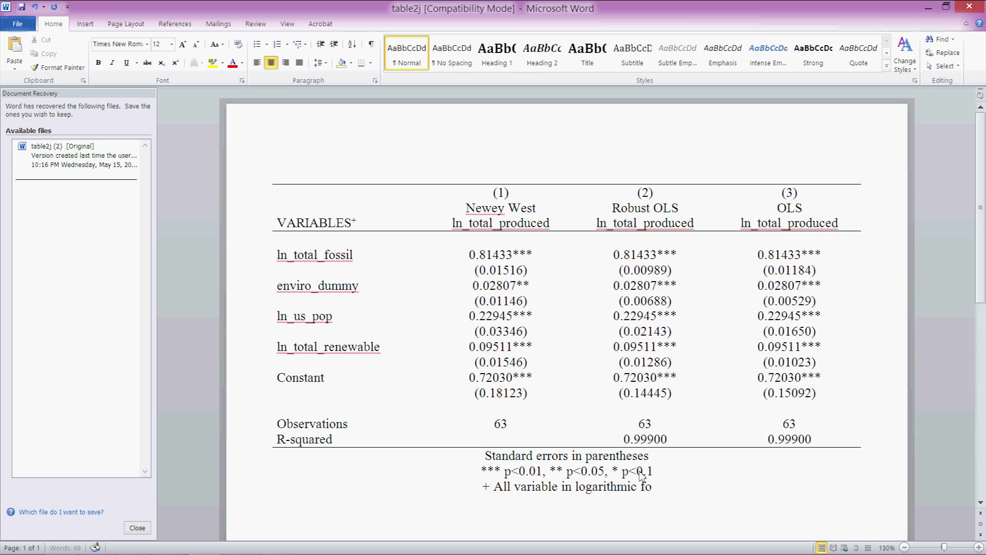
pyautogui.write('rmat')
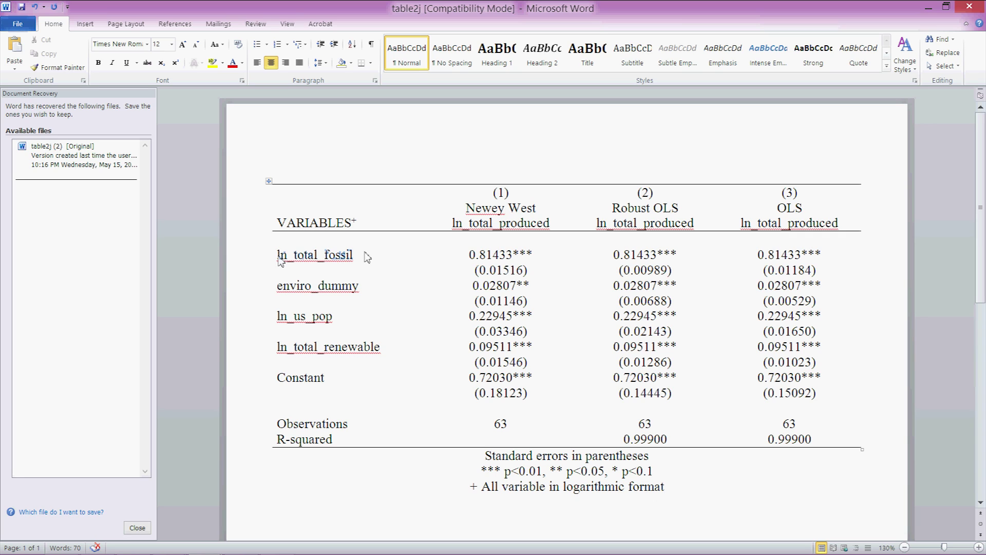
# - Replace the ln_total_fossil row label with 'Total Fossil Energy Produced', then select the stars after 0.09511
pyautogui.moveTo(278, 256); pyautogui.dragTo(361, 262)
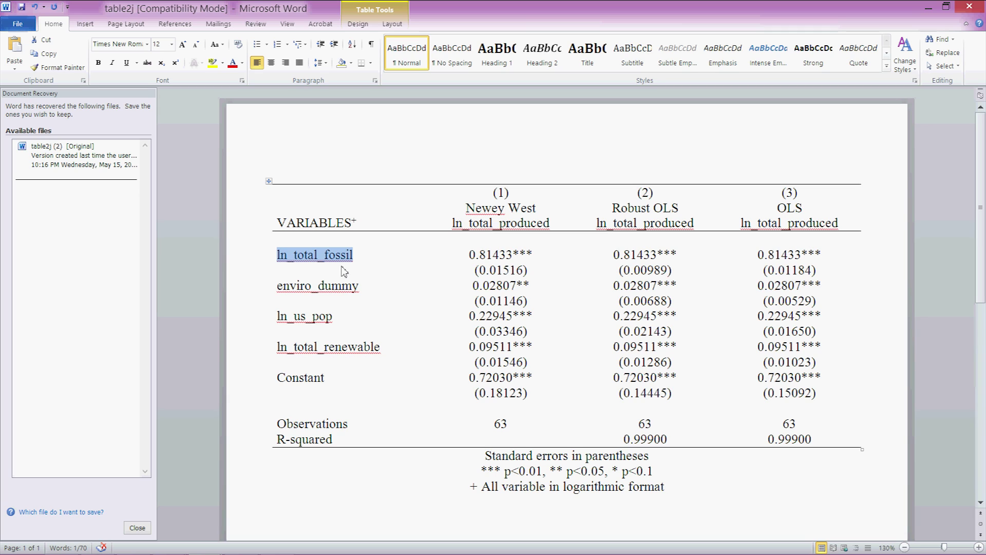
pyautogui.write('Total Fossil E')
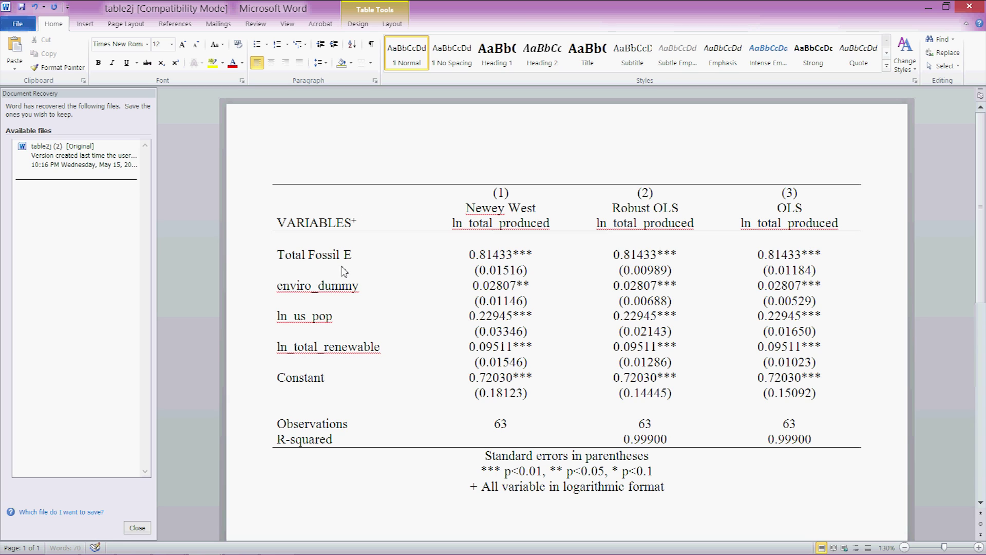
pyautogui.write('nergy Produced')
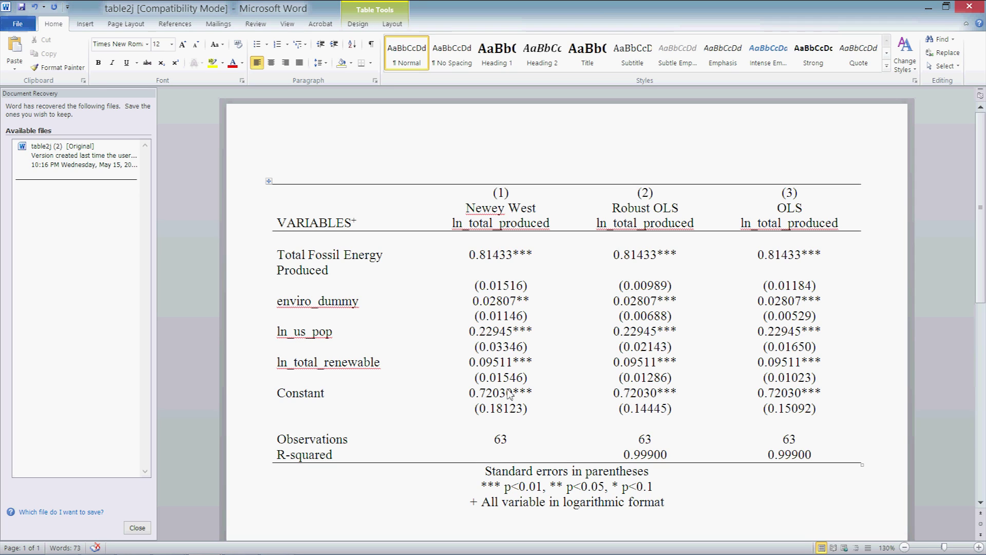
pyautogui.moveTo(513, 364); pyautogui.dragTo(532, 363)
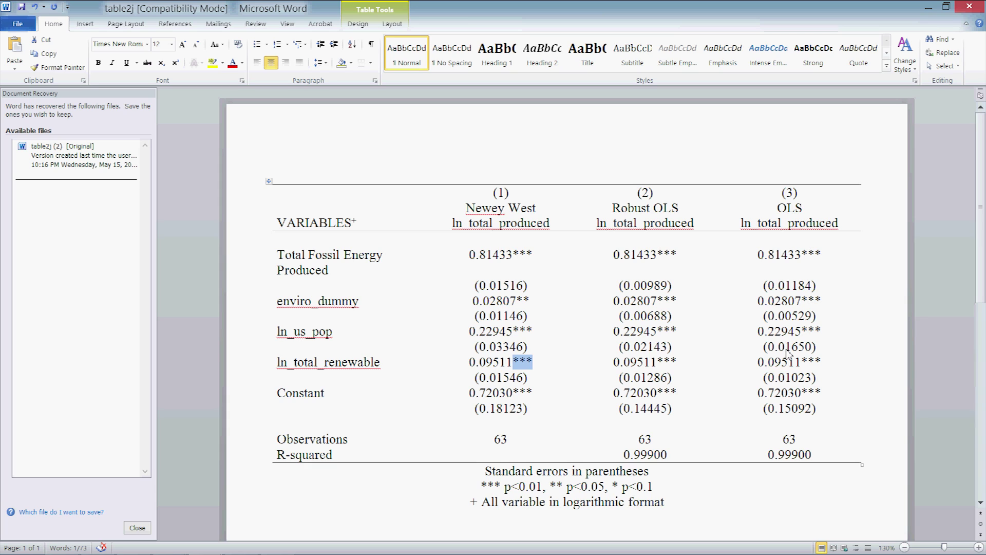
pyautogui.moveTo(438, 316); pyautogui.dragTo(535, 411)
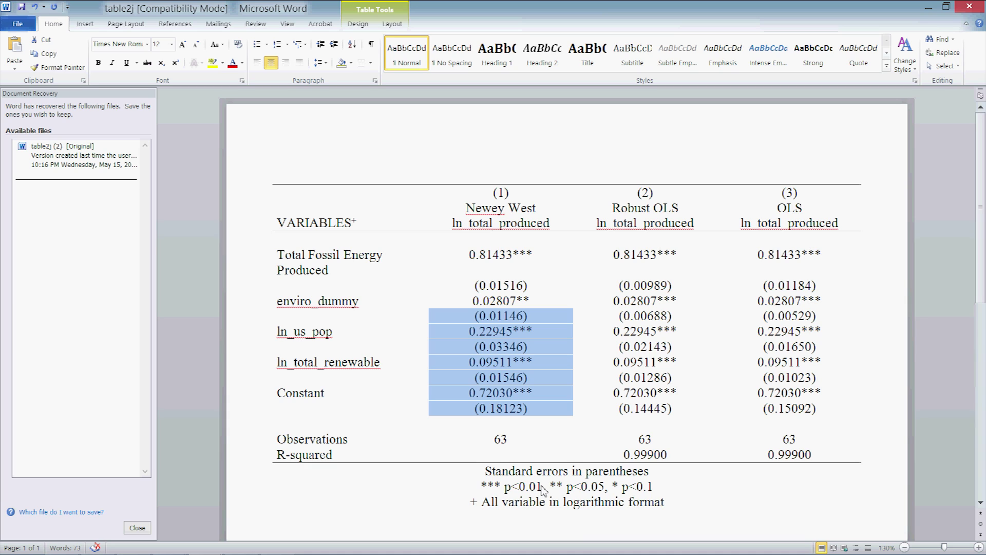
pyautogui.doubleClick(523, 302)
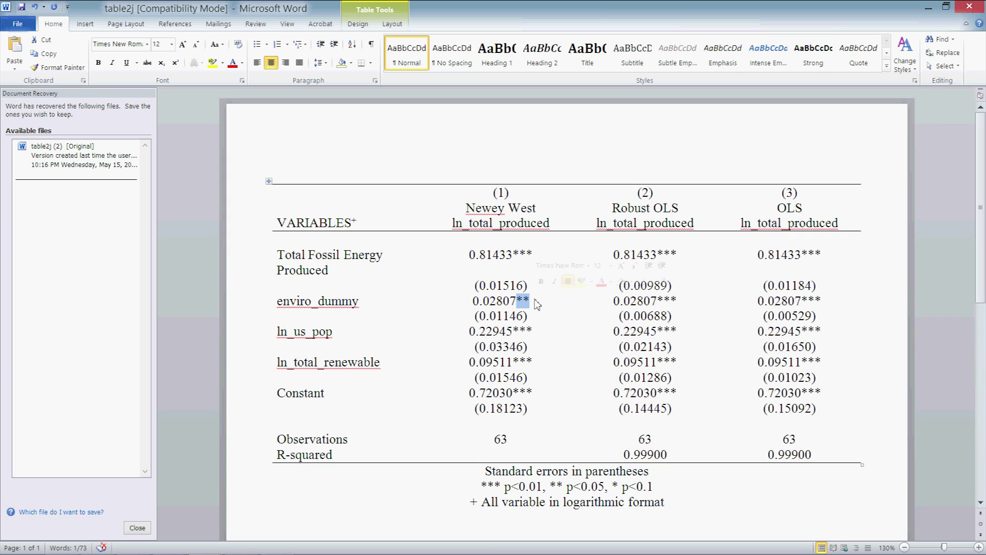
pyautogui.click(537, 408)
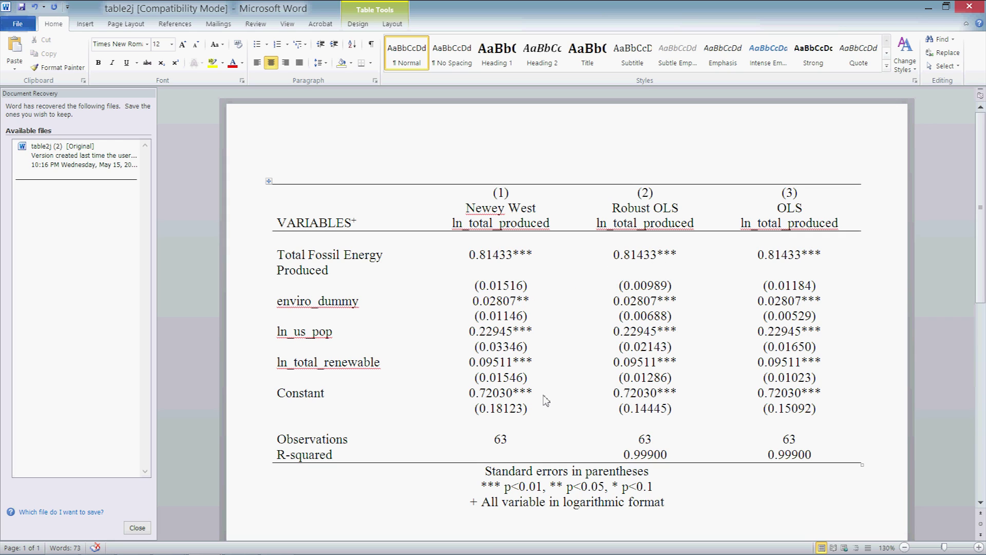
pyautogui.click(270, 180)
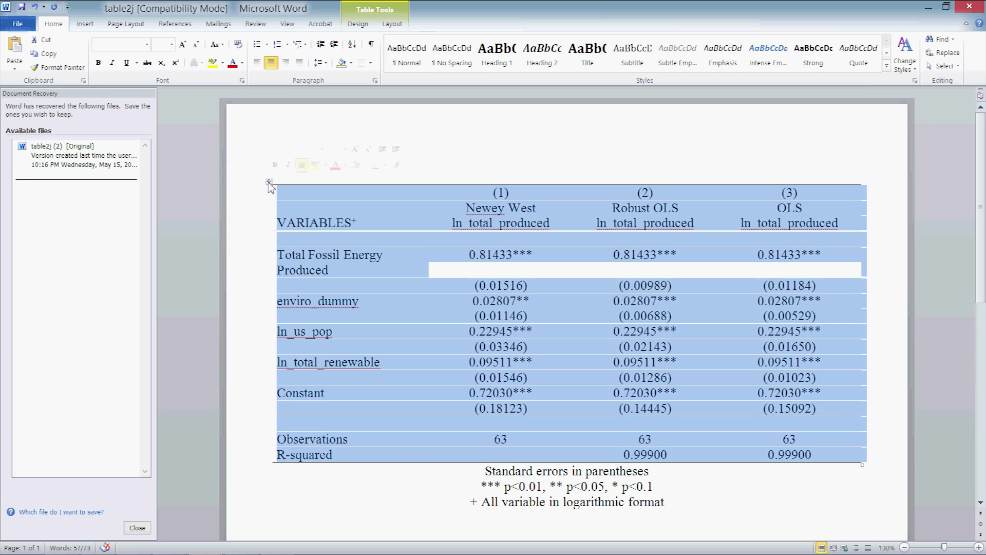
pyautogui.click(707, 511)
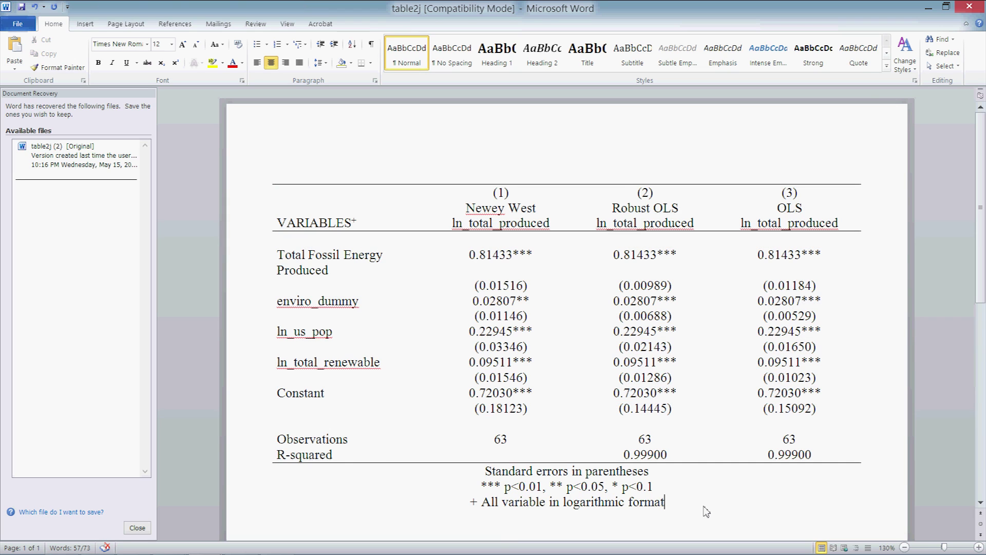